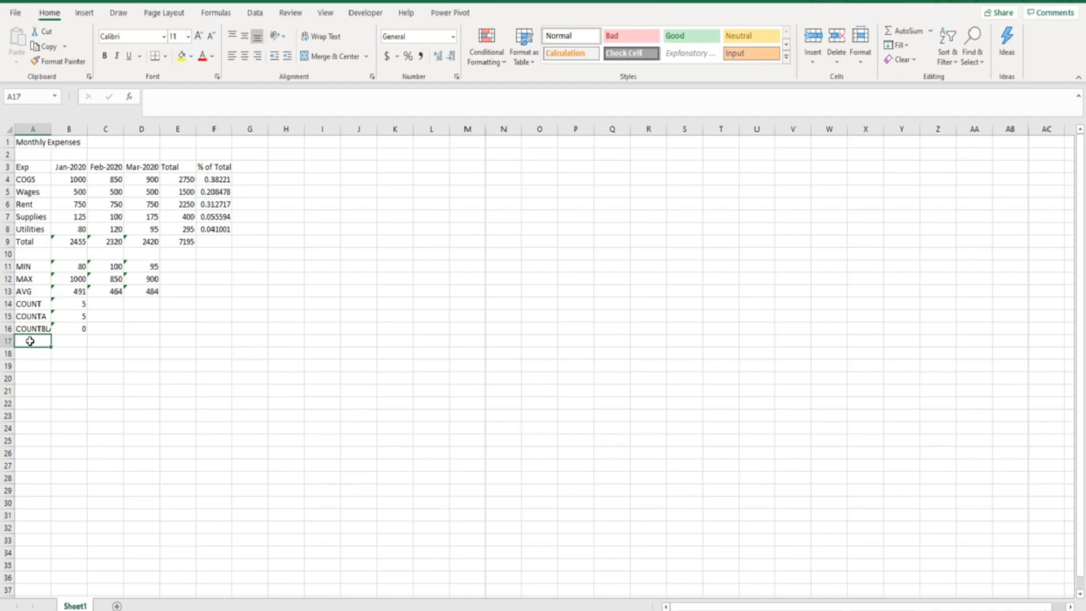
- Set row 1's height to 25
click(27, 142)
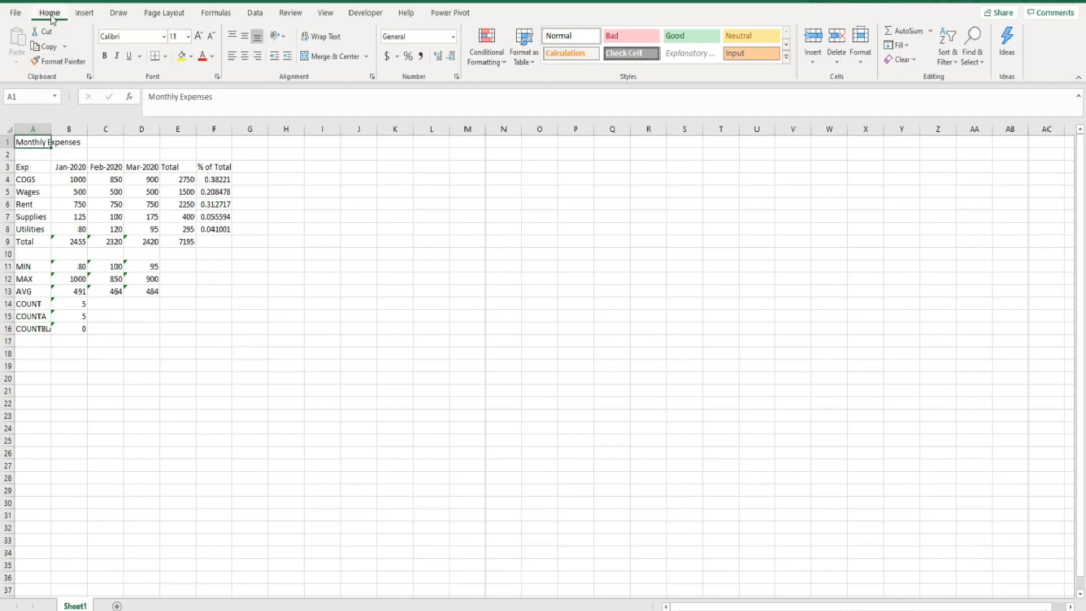
click(863, 62)
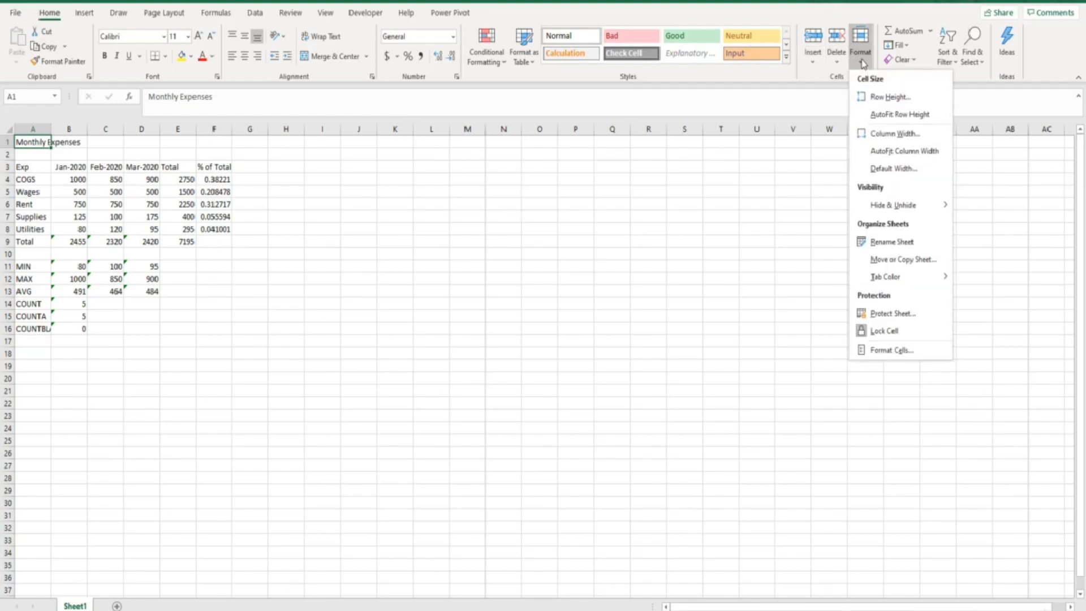
click(889, 97)
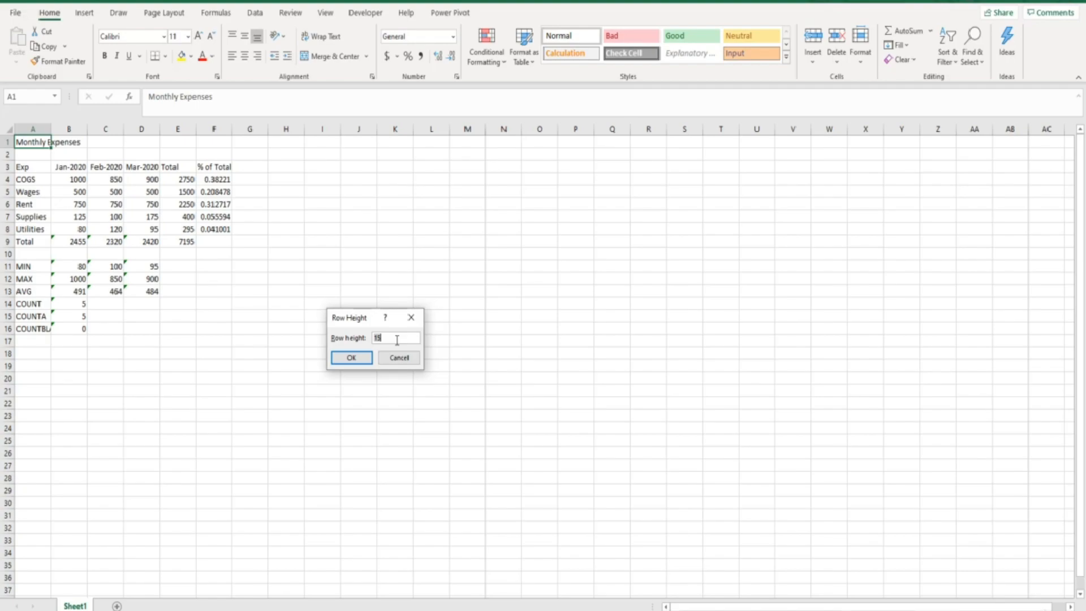
key(BackSpace)
text(25)
key(Return)
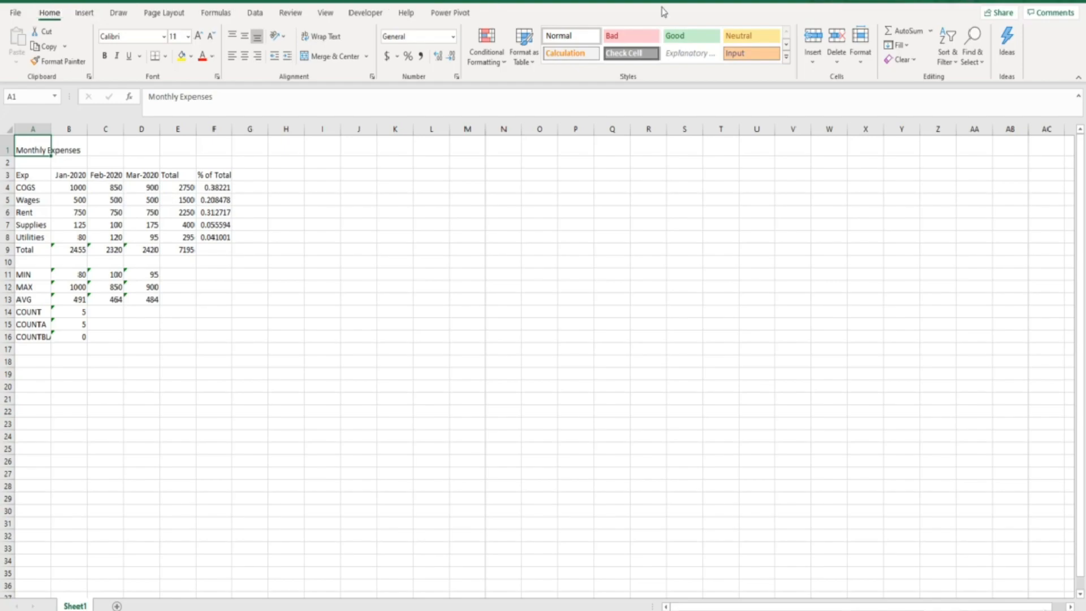
- Set column A's width to 15
click(866, 69)
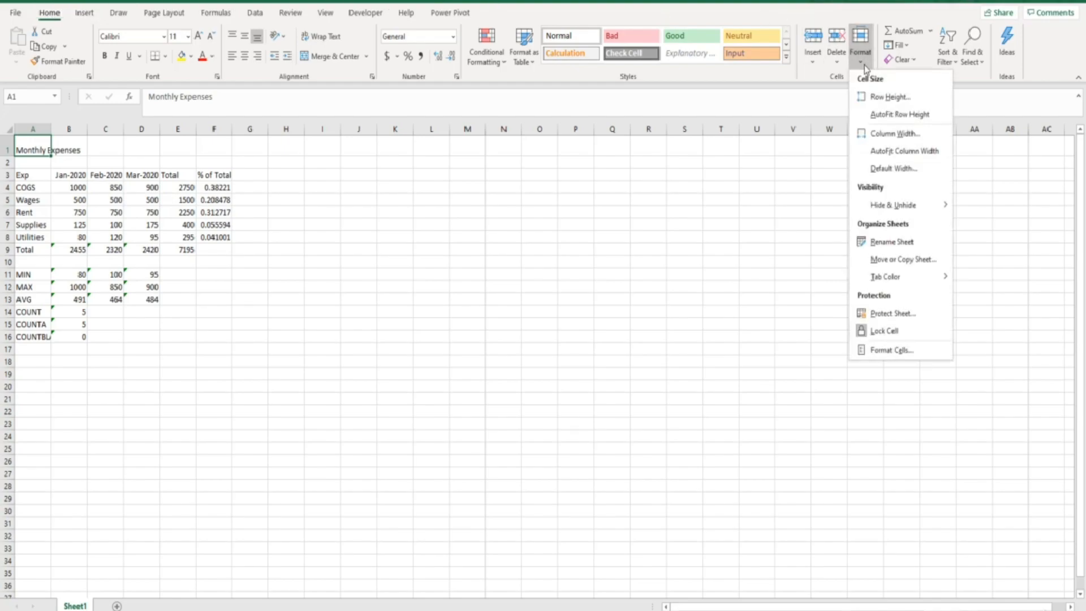
click(895, 134)
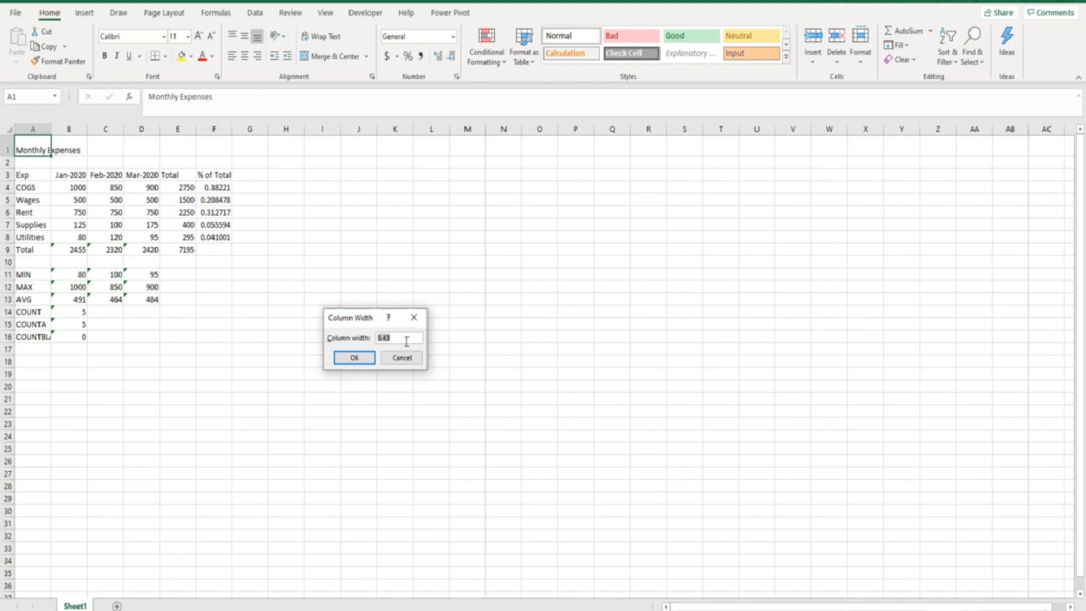
text(15)
key(Return)
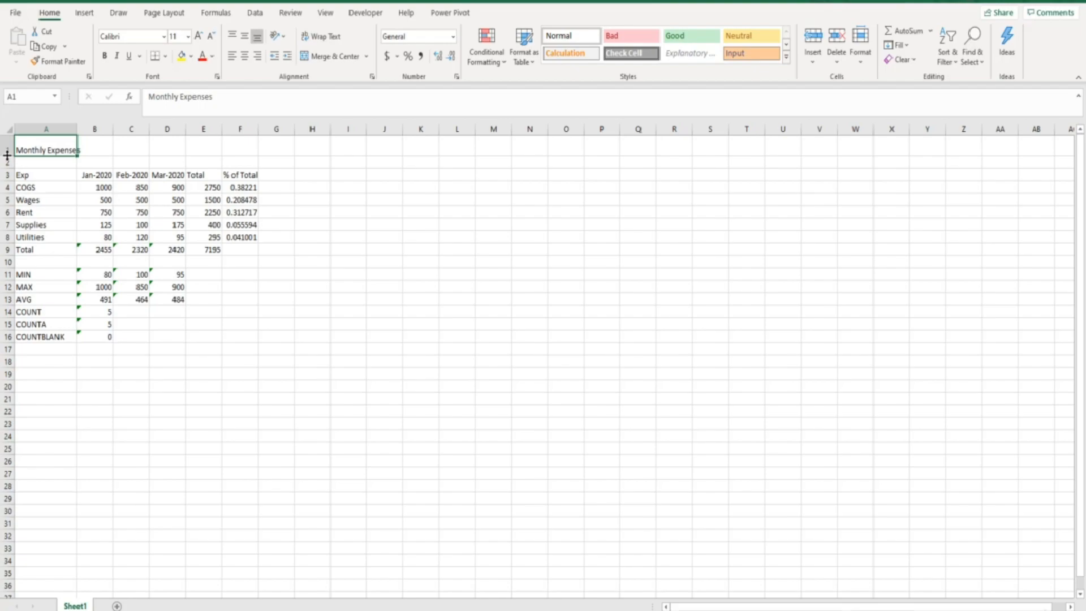
- Reduce row 1's height slightly by resizing its boundary manually
mouse_move(7, 155)
mouse_down()
mouse_move(8, 173)
mouse_move(8, 149)
mouse_up()
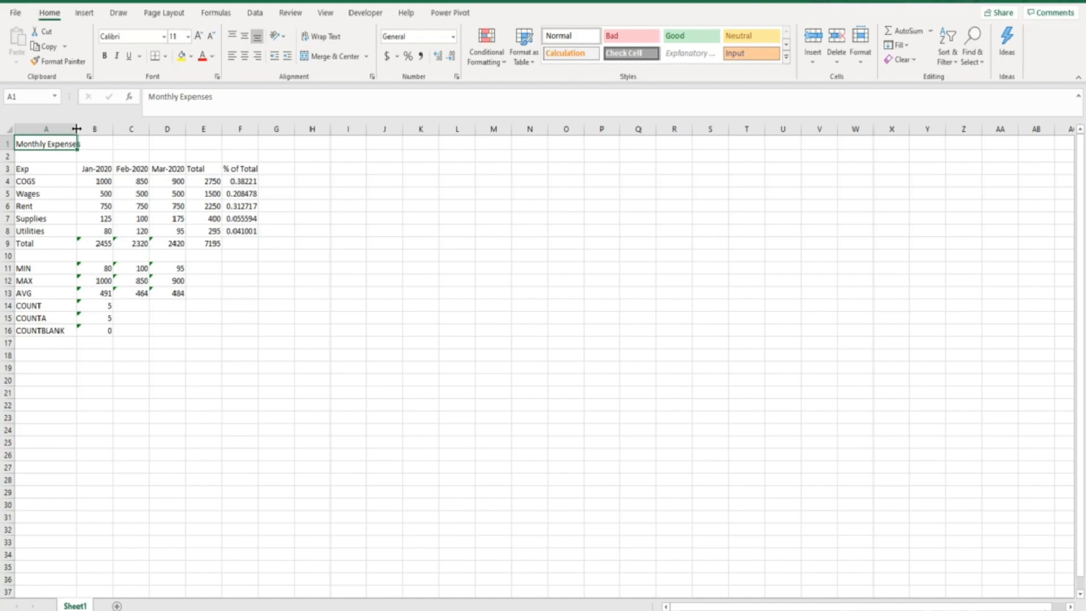
- Narrow column A, then autofit its width to fit its longest entry, COUNTBLANK
drag(77, 128, 53, 129)
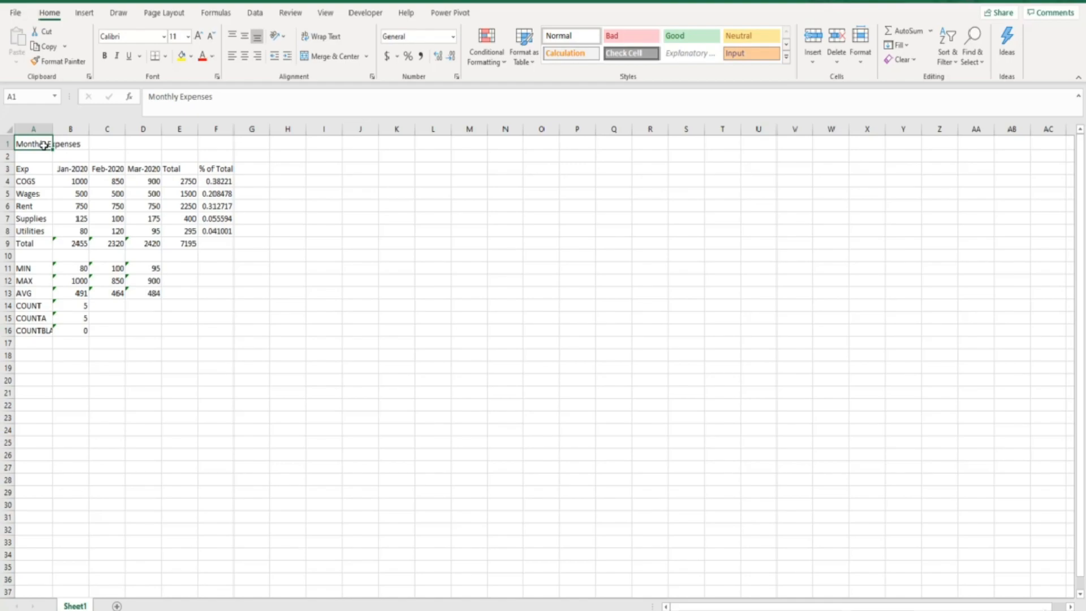
click(29, 330)
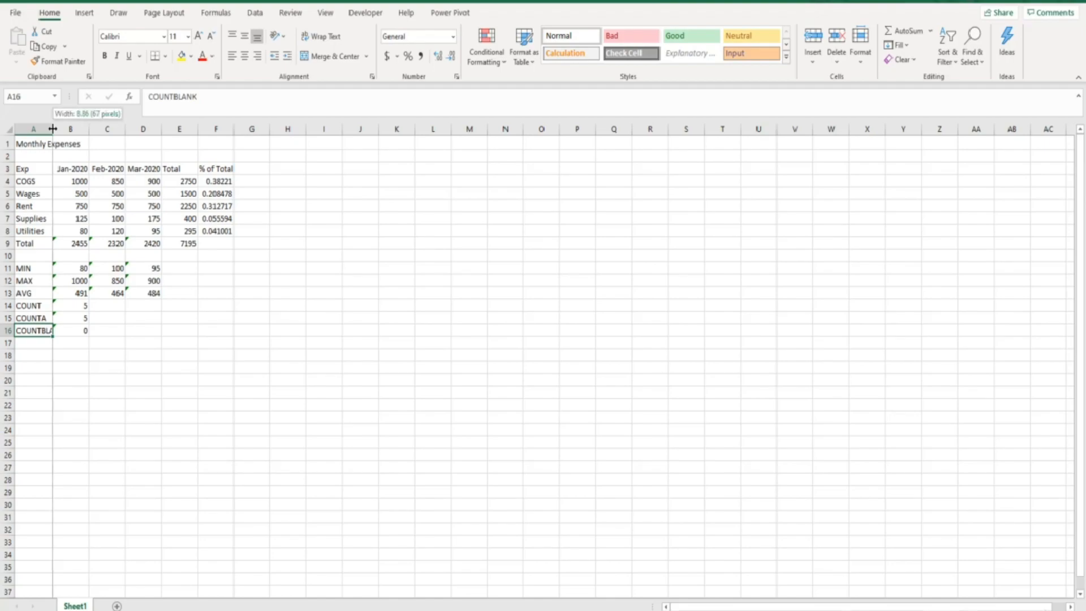
double_click(53, 129)
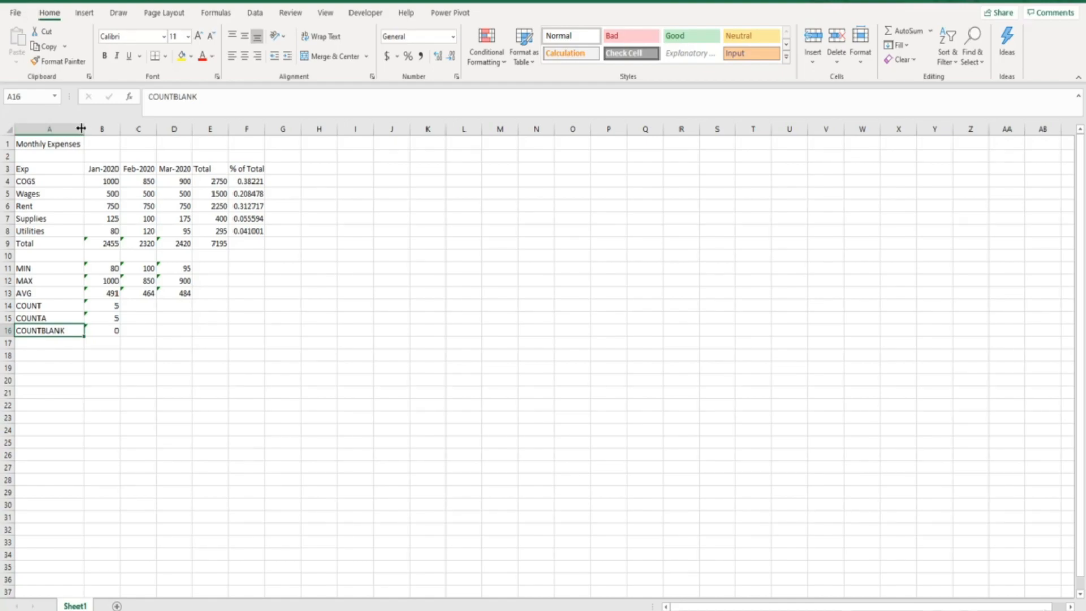
- Select columns A through F, resize them wider and narrower, then autofit all their widths to their contents
drag(62, 128, 246, 128)
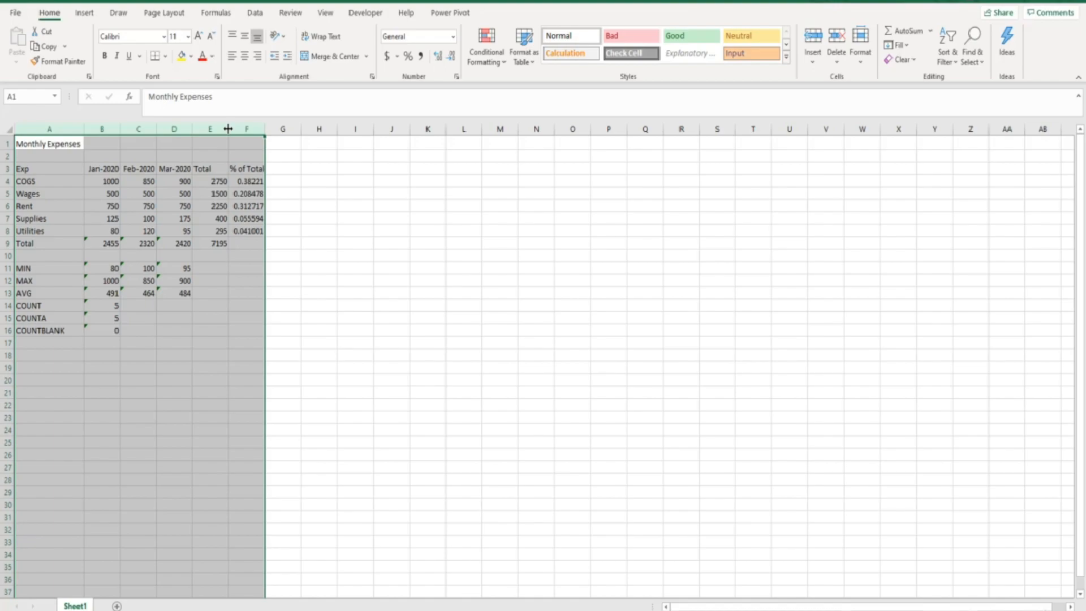
drag(228, 129, 278, 128)
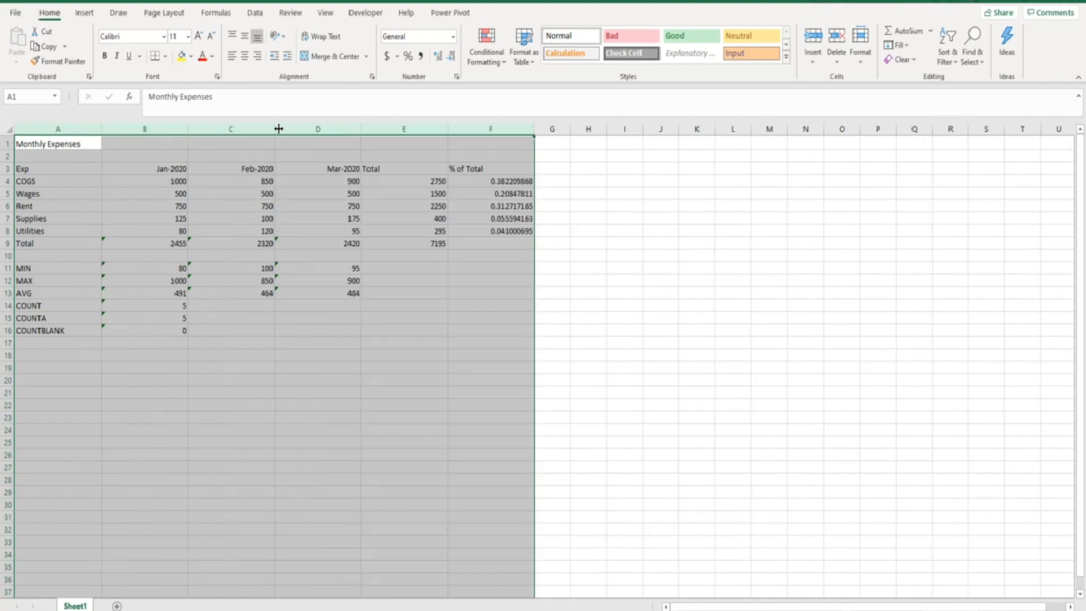
drag(447, 129, 401, 129)
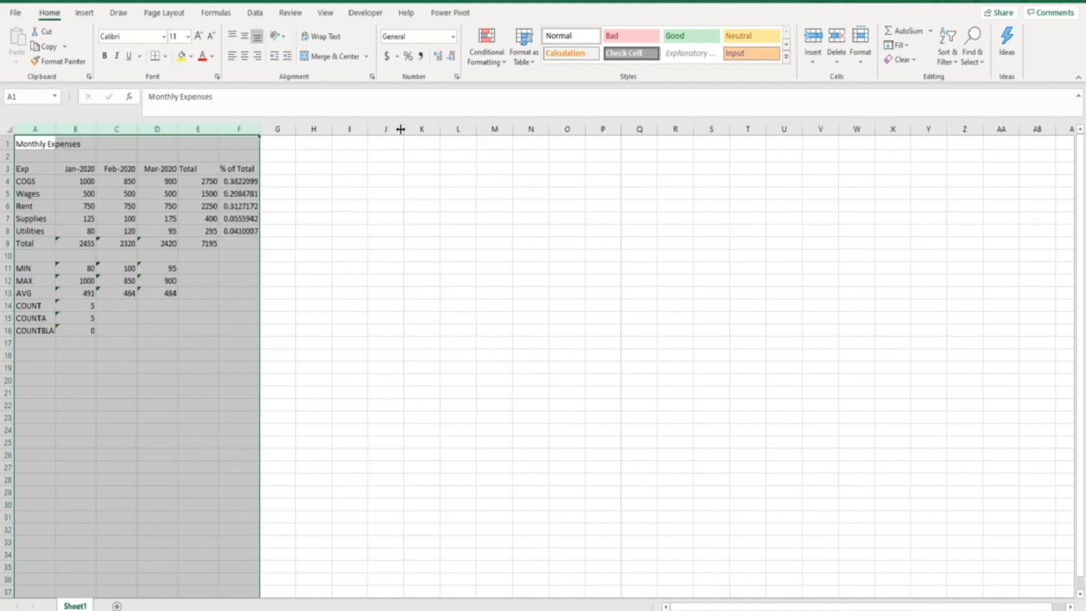
double_click(219, 129)
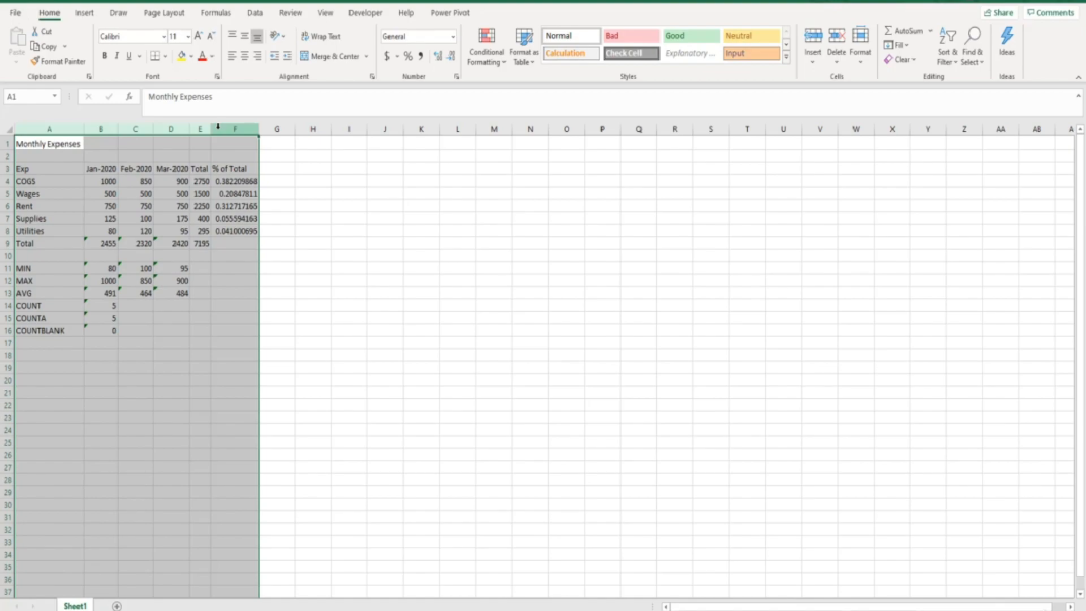
- Select columns A through F and set them all to one uniform, narrower width
click(201, 126)
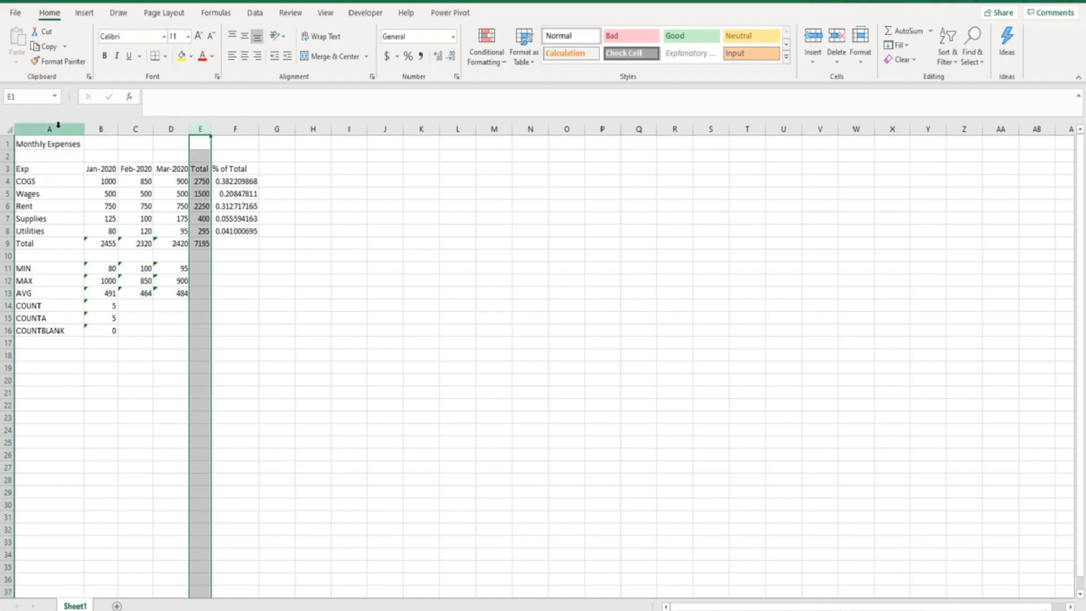
click(59, 125)
drag(85, 128, 244, 128)
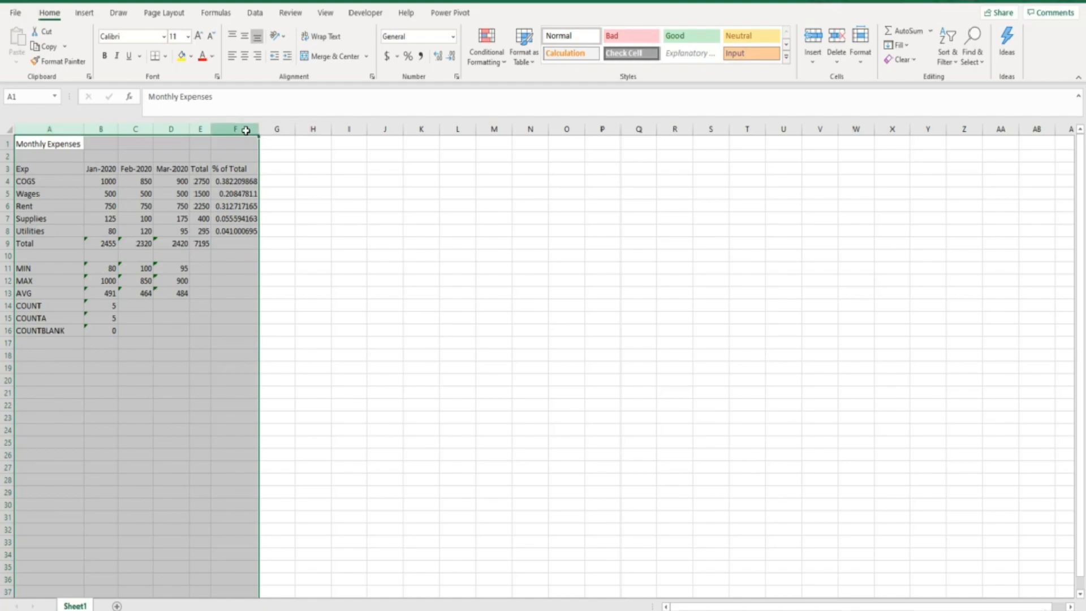
drag(118, 129, 123, 129)
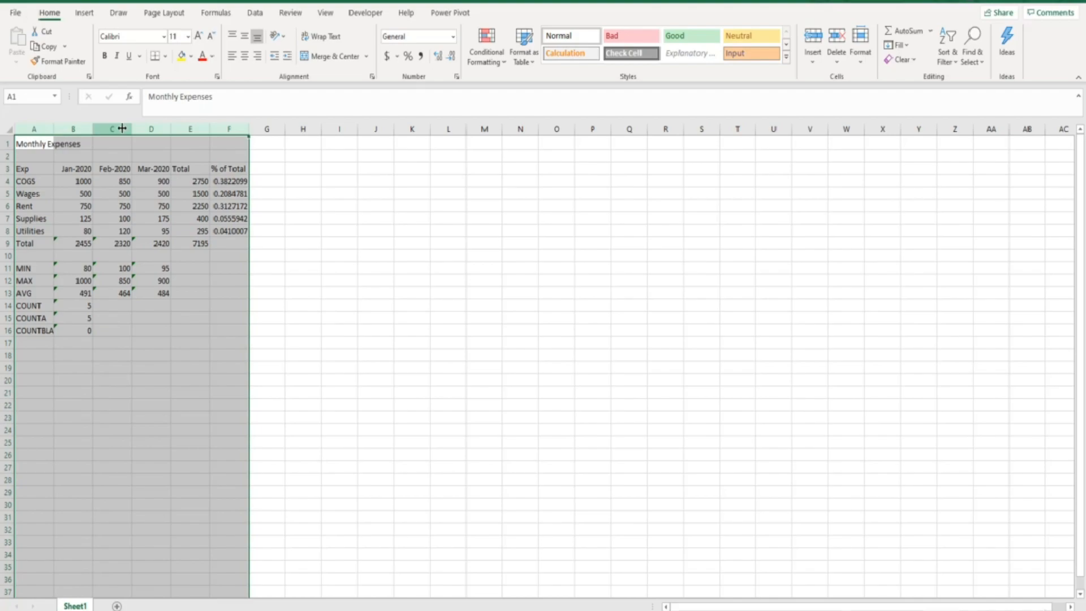
- Select rows 1 through 16 and make them all slightly taller at a uniform height
drag(8, 144, 4, 331)
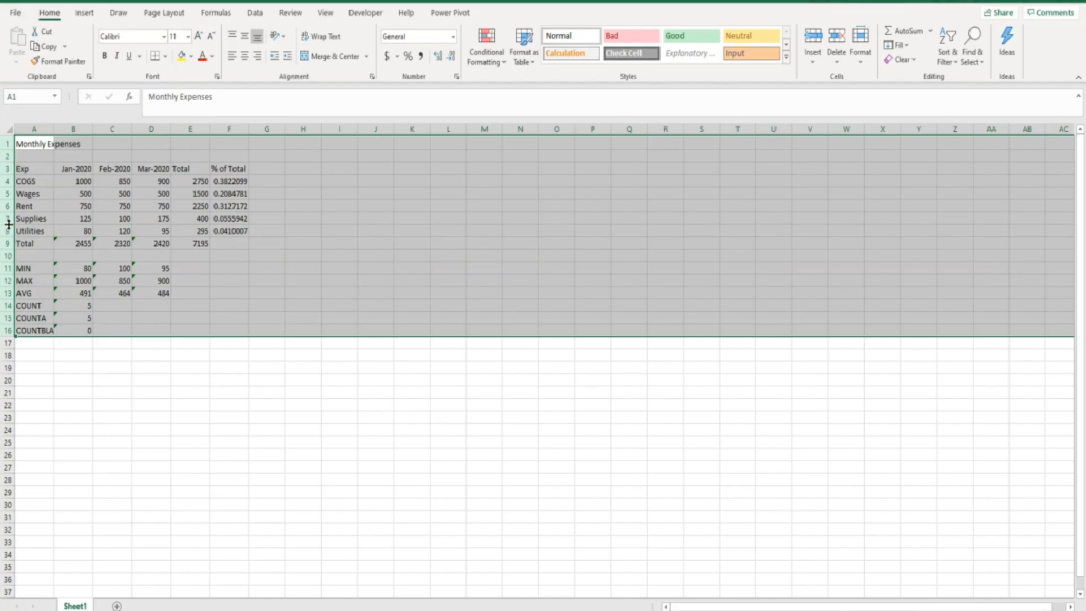
mouse_move(9, 224)
mouse_down()
mouse_move(7, 234)
mouse_move(9, 221)
mouse_up()
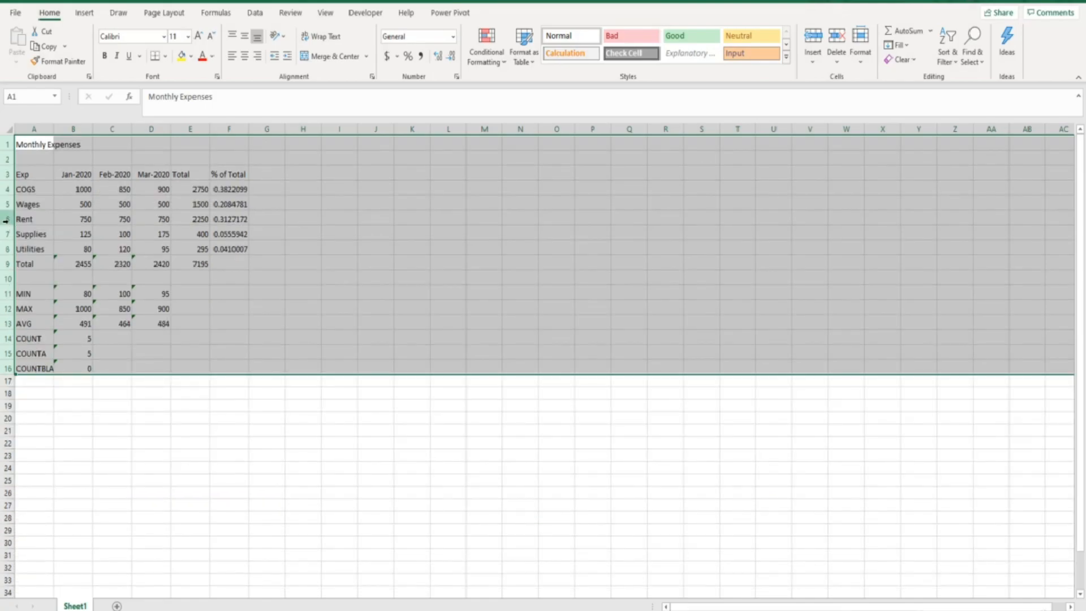
- Set row 6's height to 15
click(7, 219)
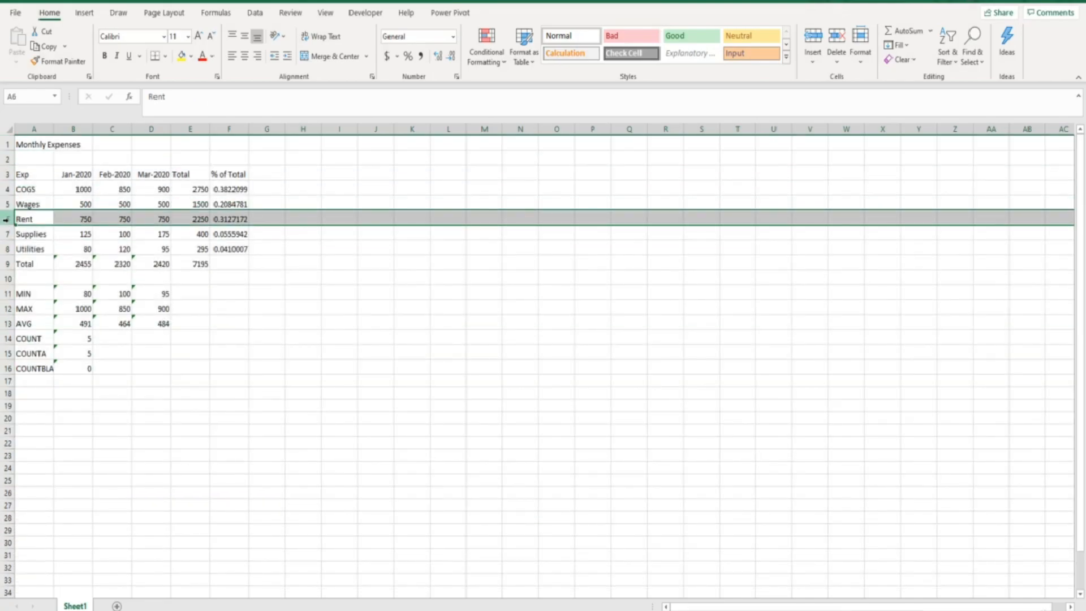
right_click(7, 219)
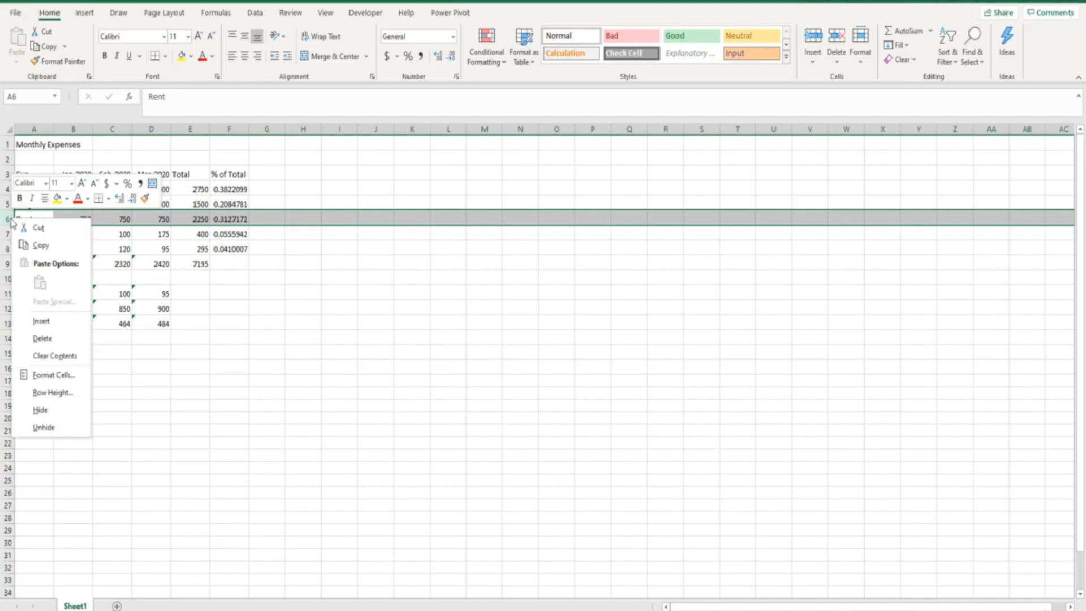
click(46, 395)
text(15)
key(Return)
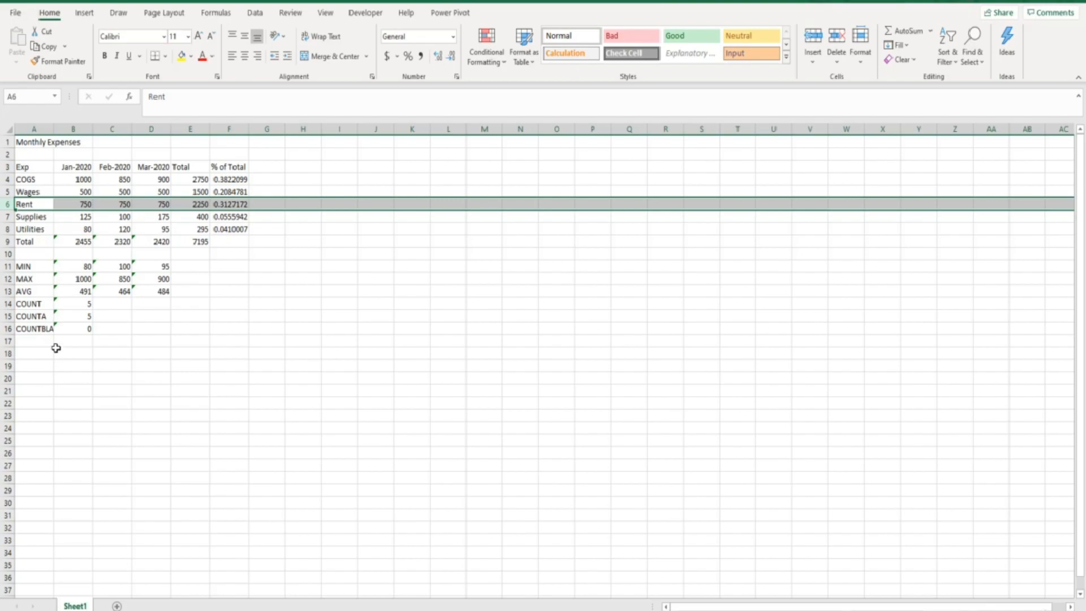
- Narrow column B, then autofit its width to fit the Jan-2020 date header
drag(92, 128, 76, 130)
click(69, 167)
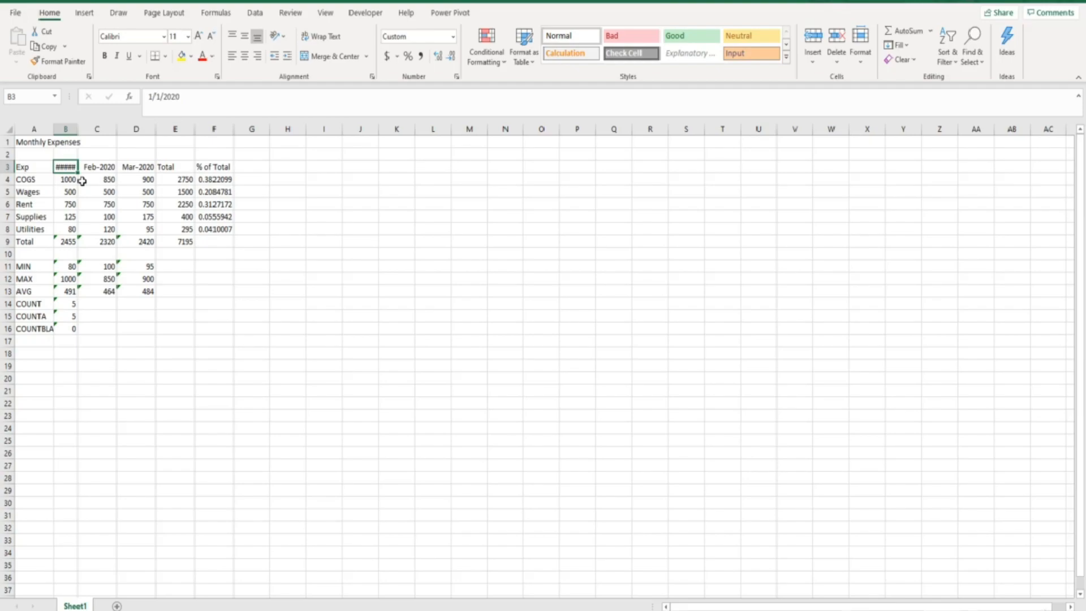
double_click(78, 128)
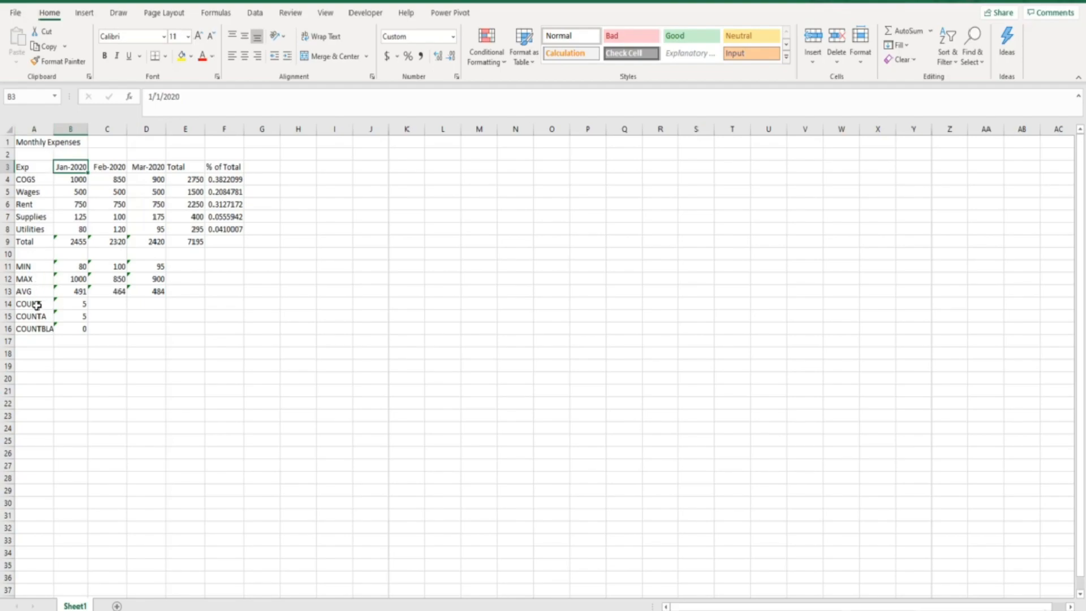
- Narrow column A and undo the change
drag(52, 129, 31, 134)
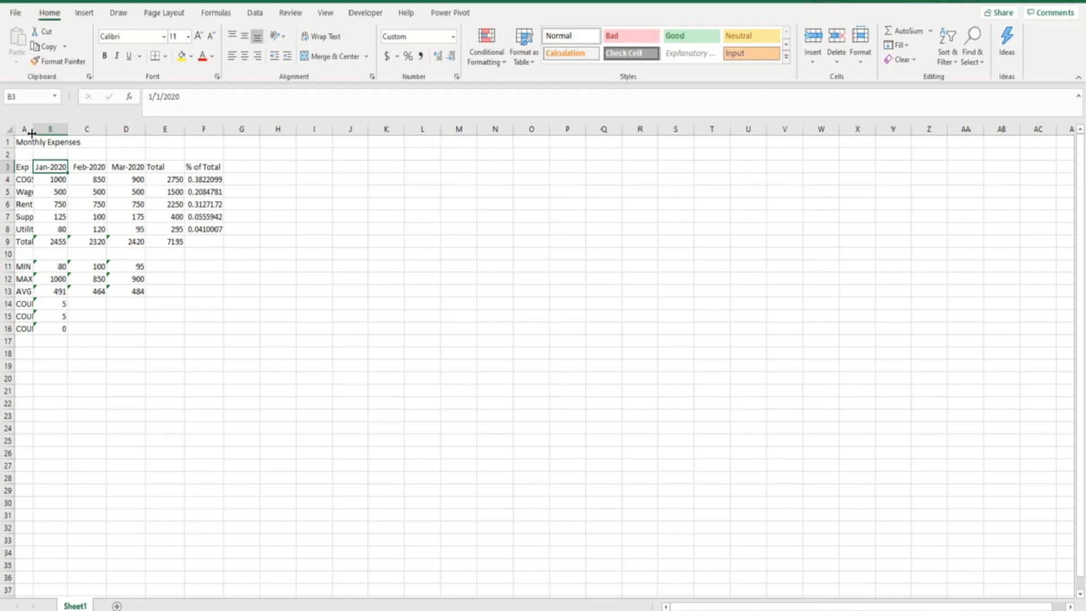
key(ctrl+z)
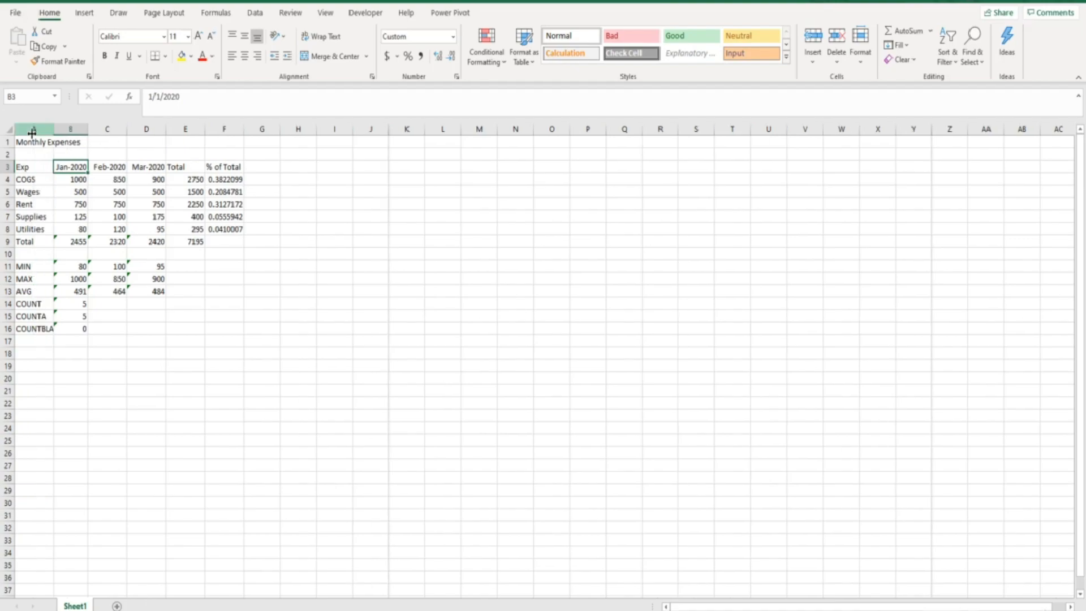